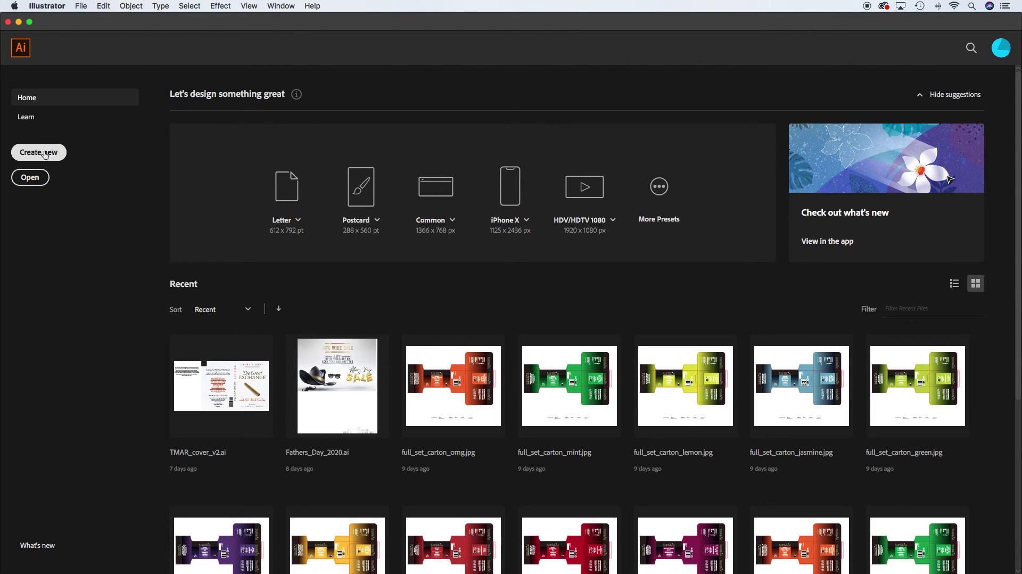
Start a new blank print document measured in inches.
left_click(45, 155)
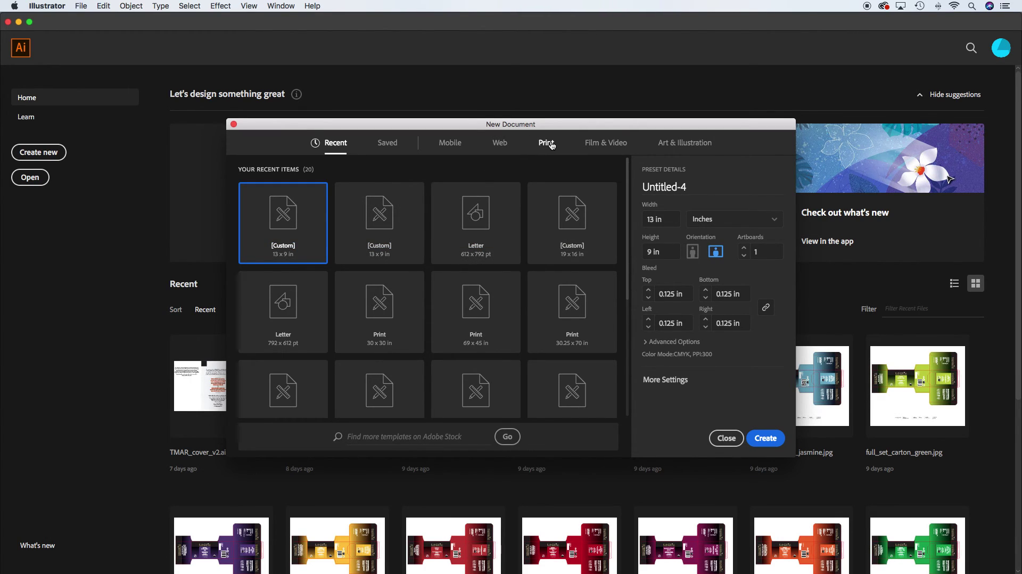
left_click(551, 145)
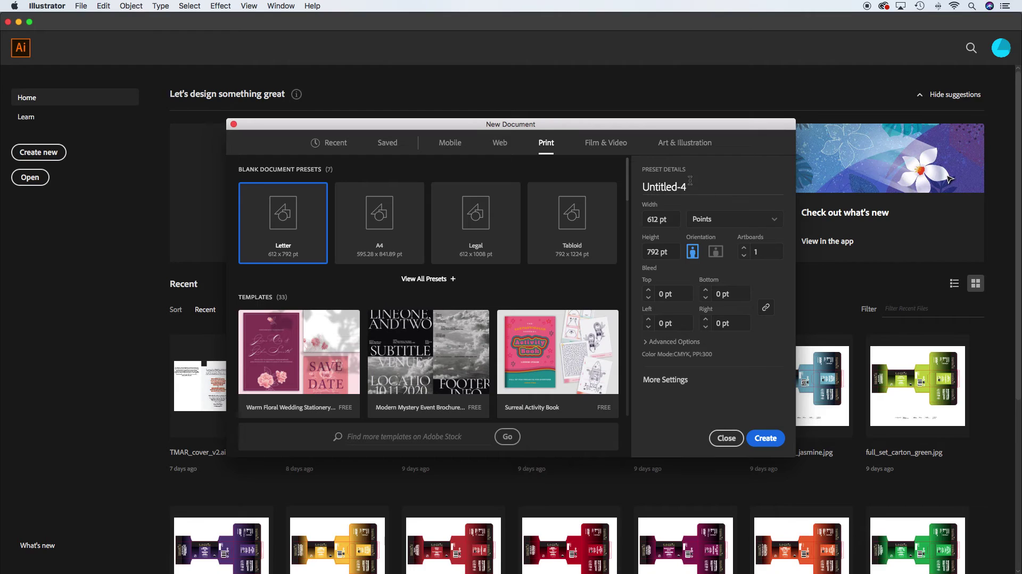
left_click(776, 222)
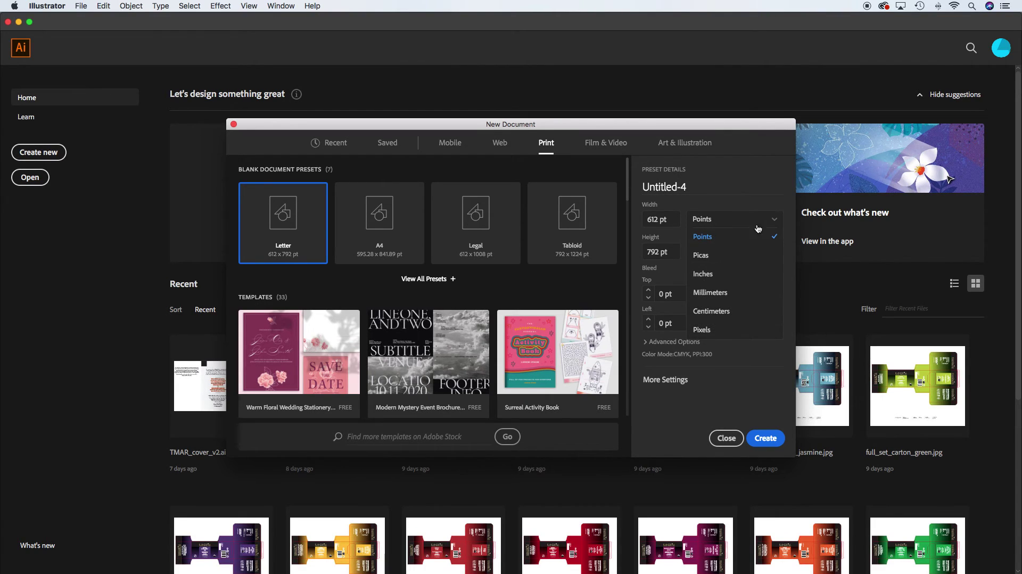
left_click(703, 274)
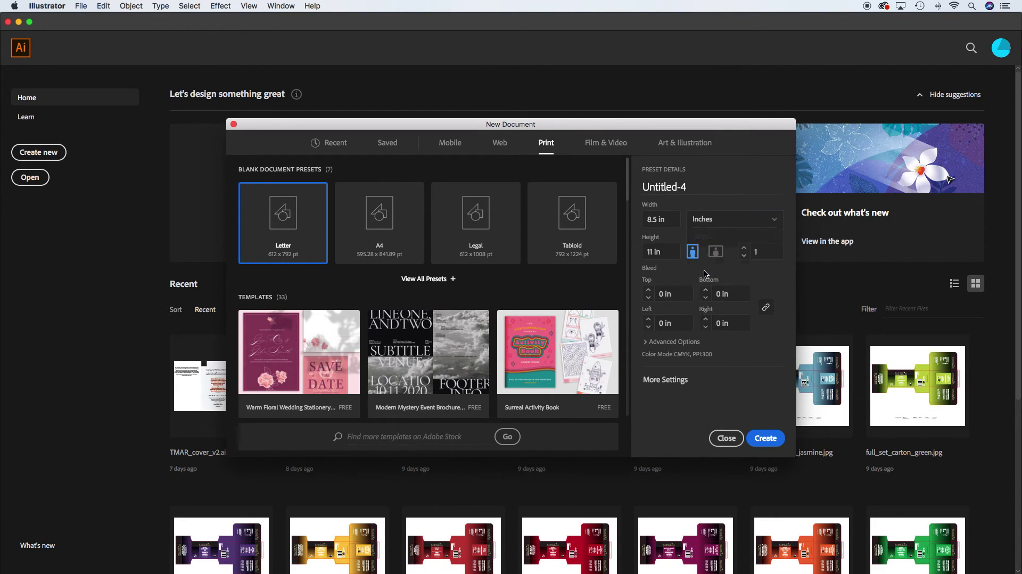
Set the page to 4 in wide by 6 in tall and try landscape orientation.
left_click(667, 220)
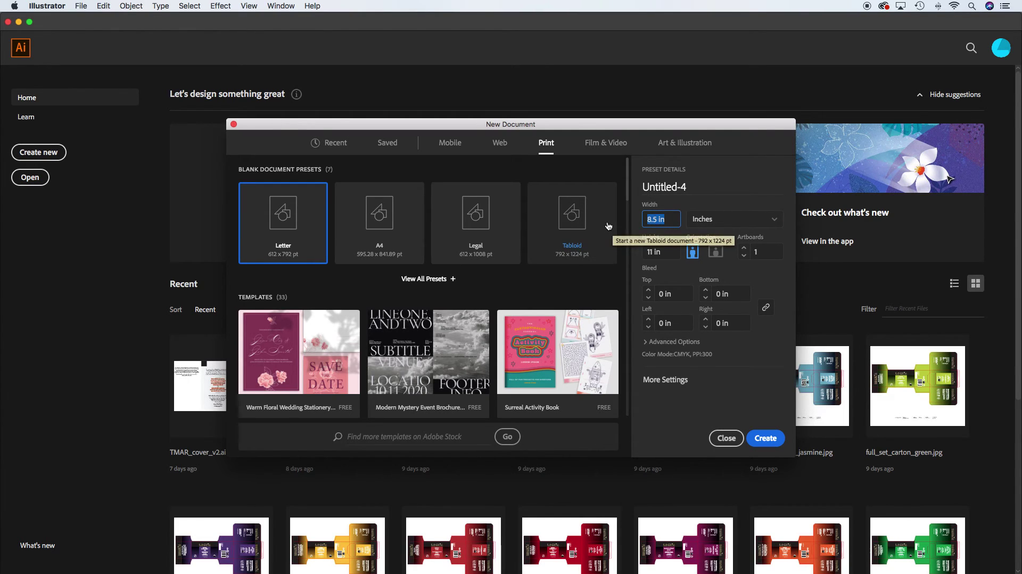
type("4")
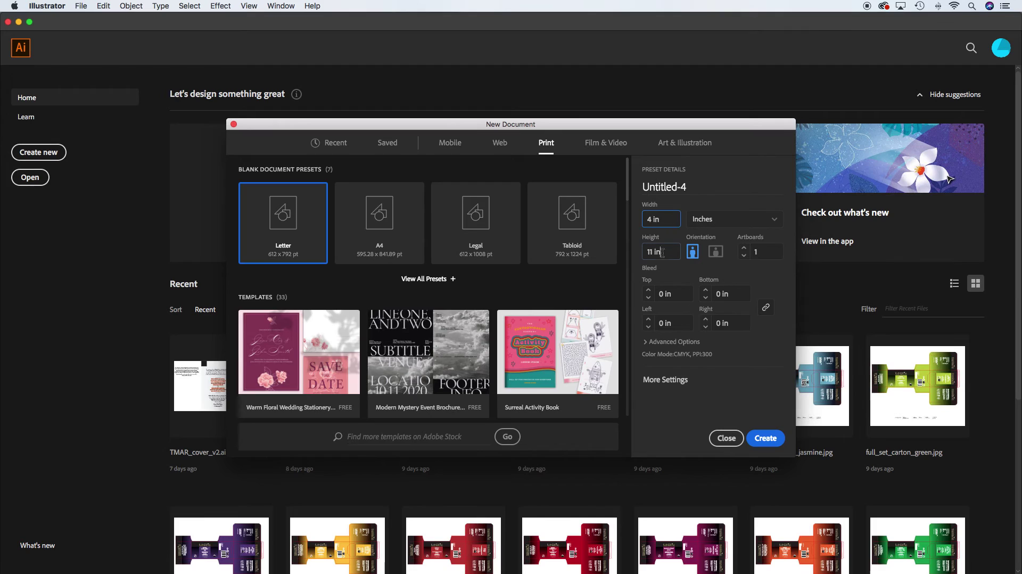
left_click(661, 252)
type("6")
left_click(716, 252)
Return to portrait, apply a 0.125 in bleed on all sides, and create the three-artboard document.
left_click(693, 252)
left_click(648, 291)
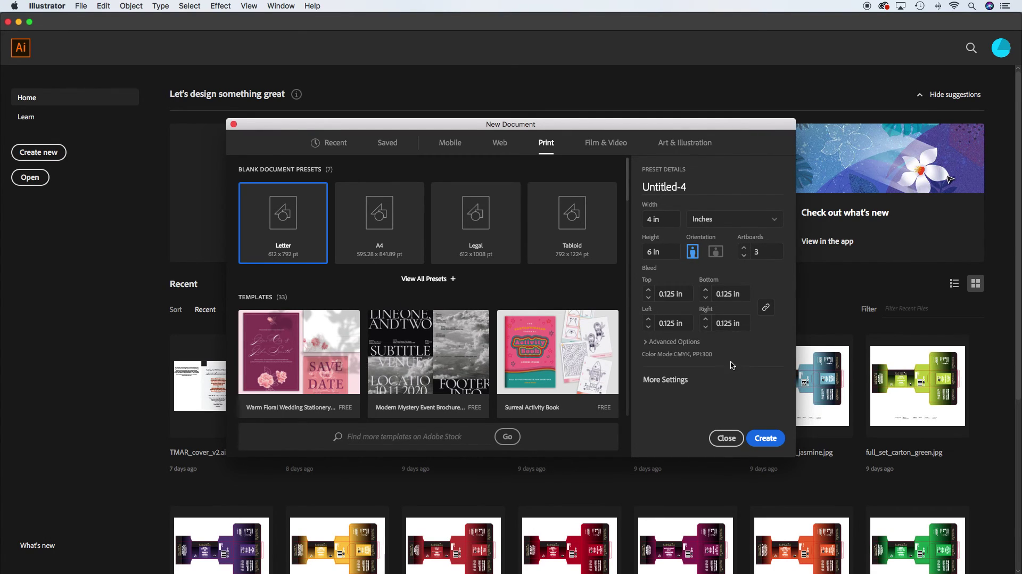
left_click(766, 439)
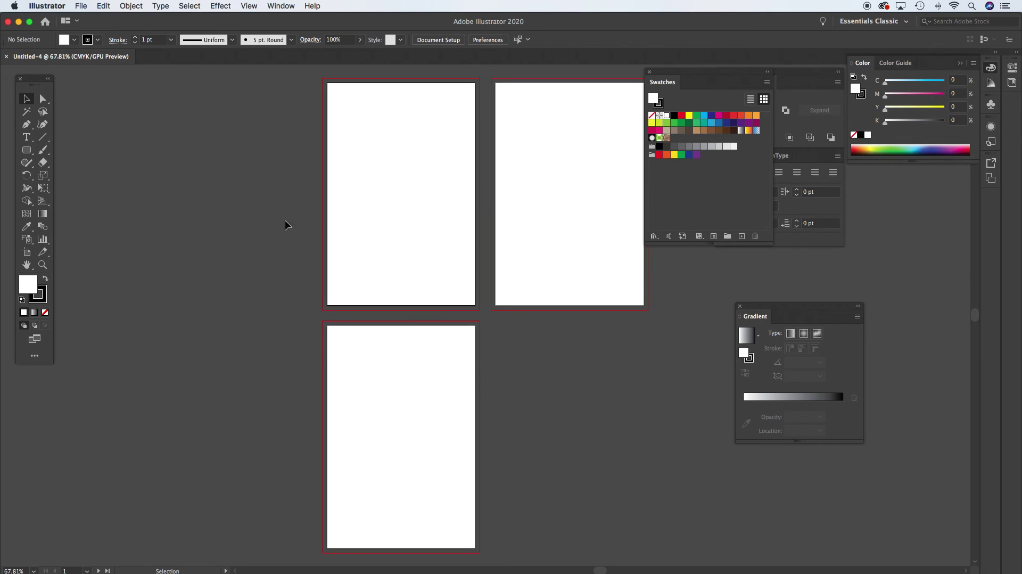
With the Artboard tool, try moving, resizing and duplicating Artboard 1, undoing each change.
left_click(28, 255)
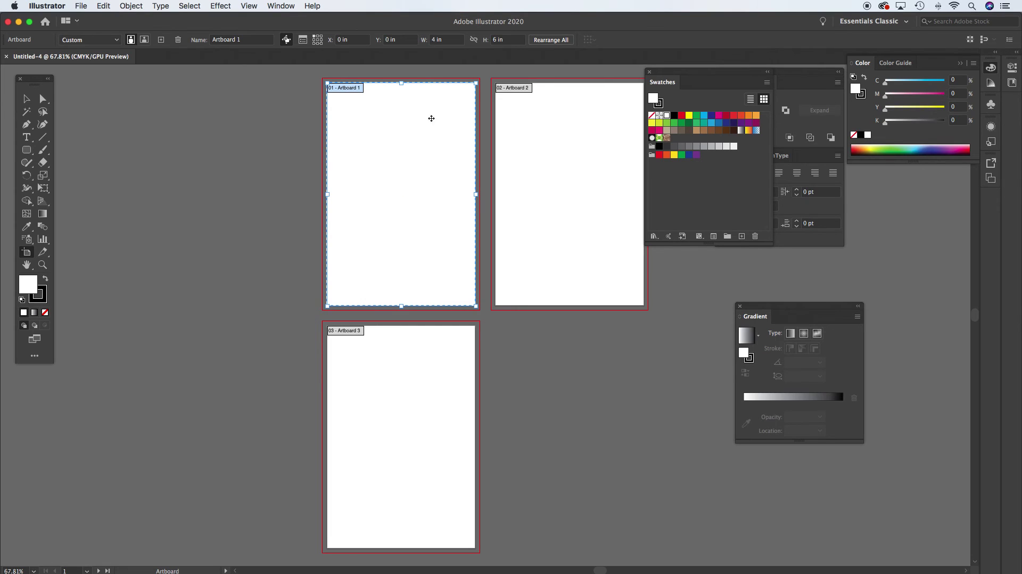
left_click_drag(433, 142, 292, 154)
key("super+z")
left_click_drag(478, 83, 431, 145)
key("super+z")
left_click_drag(446, 144, 258, 137)
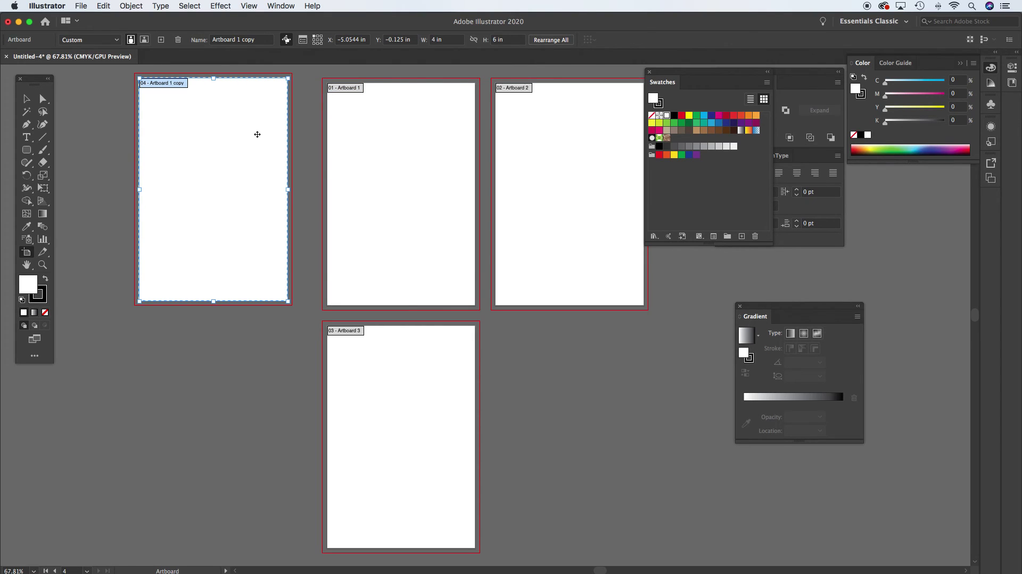
key("super+z")
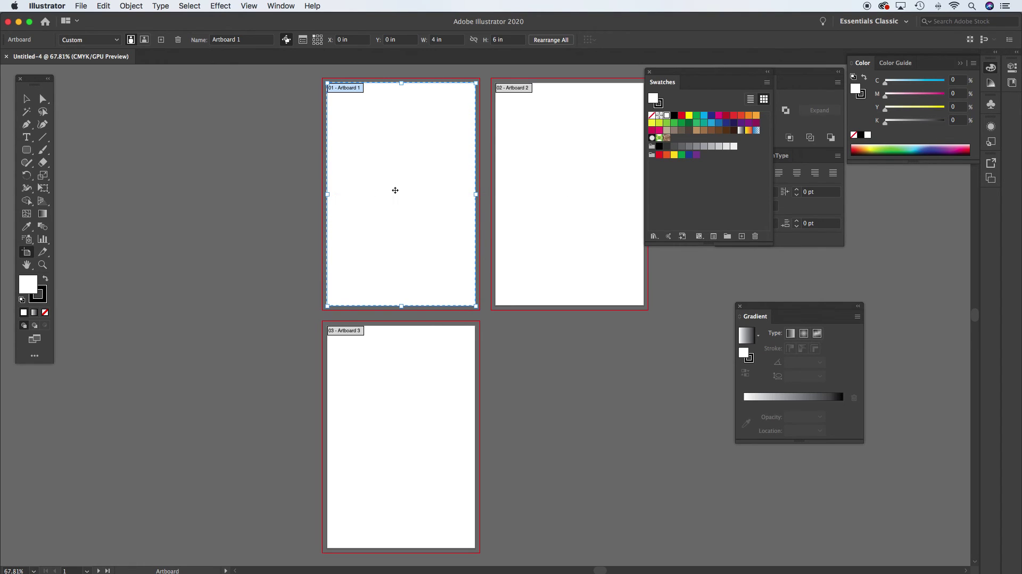
Change Artboard 1's orientation and move it to the upper left.
left_click(30, 177)
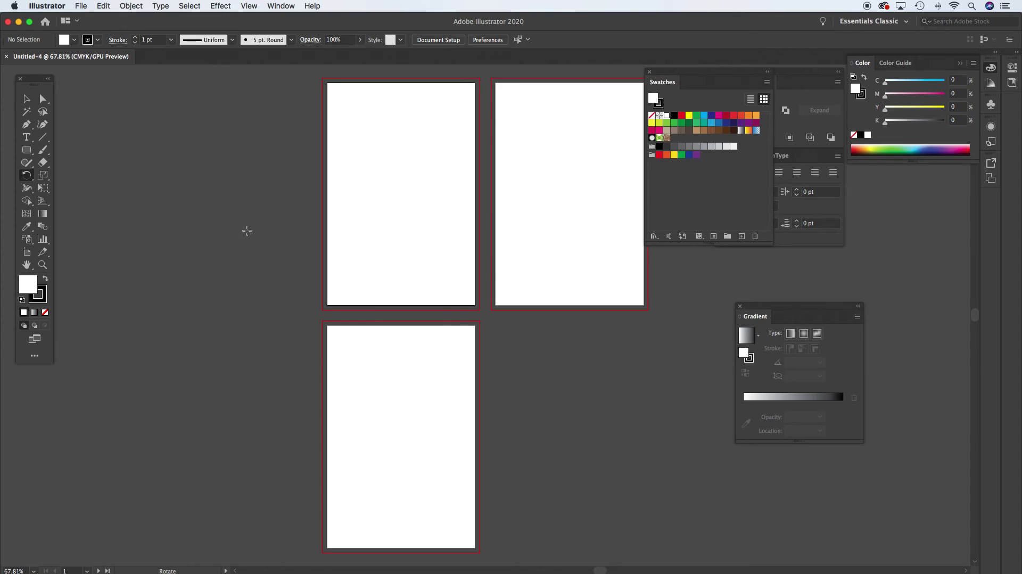
left_click(27, 252)
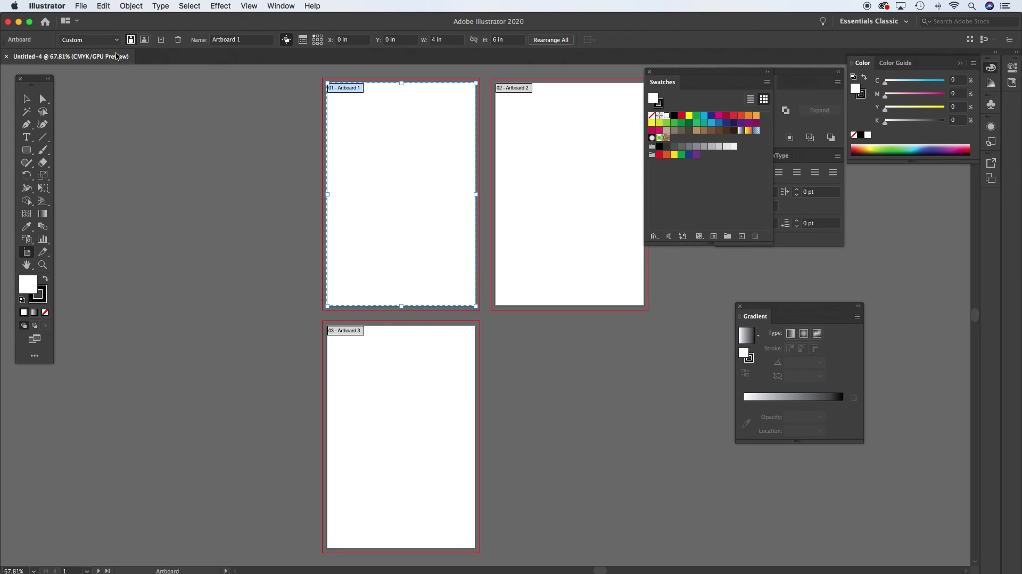
left_click(145, 40)
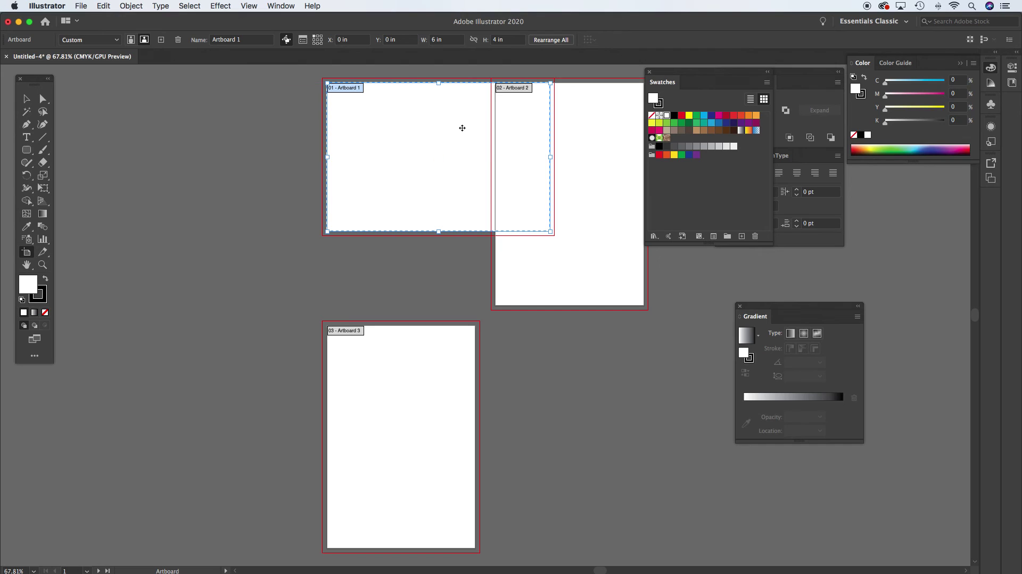
left_click_drag(457, 129, 368, 190)
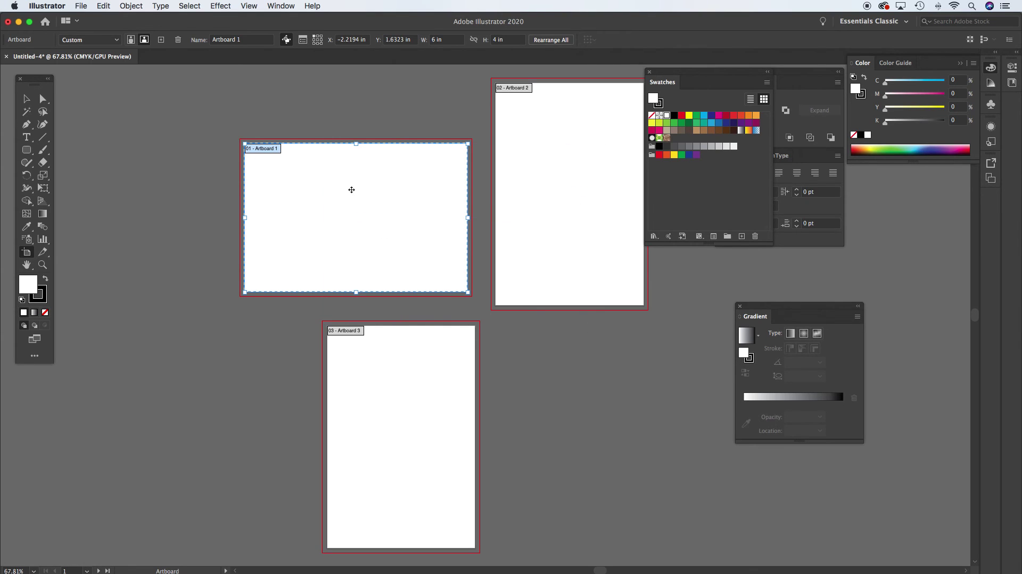
left_click_drag(349, 189, 230, 151)
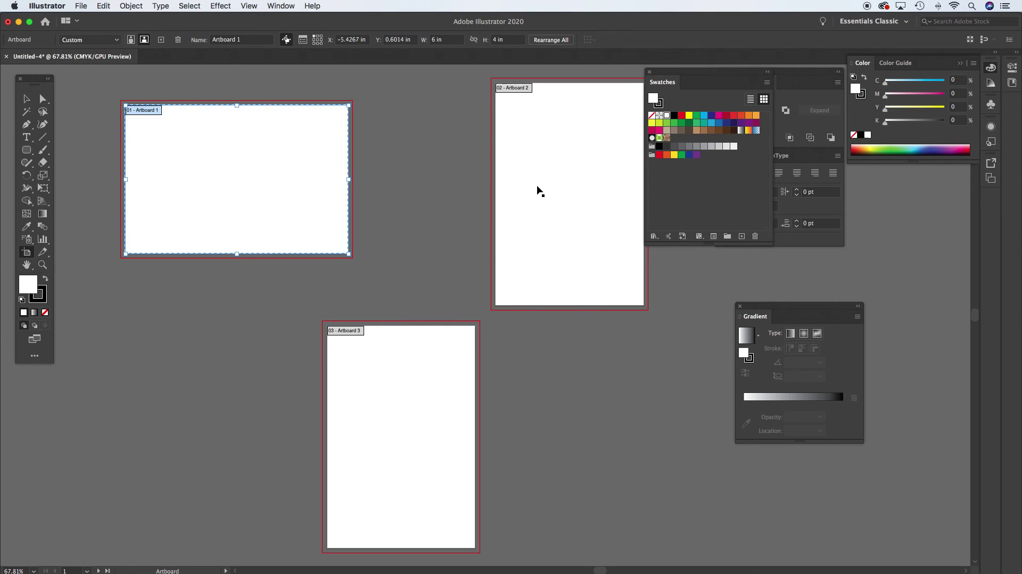
Reorient and shift Artboard 2, revert it to portrait, and save the flyer document.
left_click(570, 158)
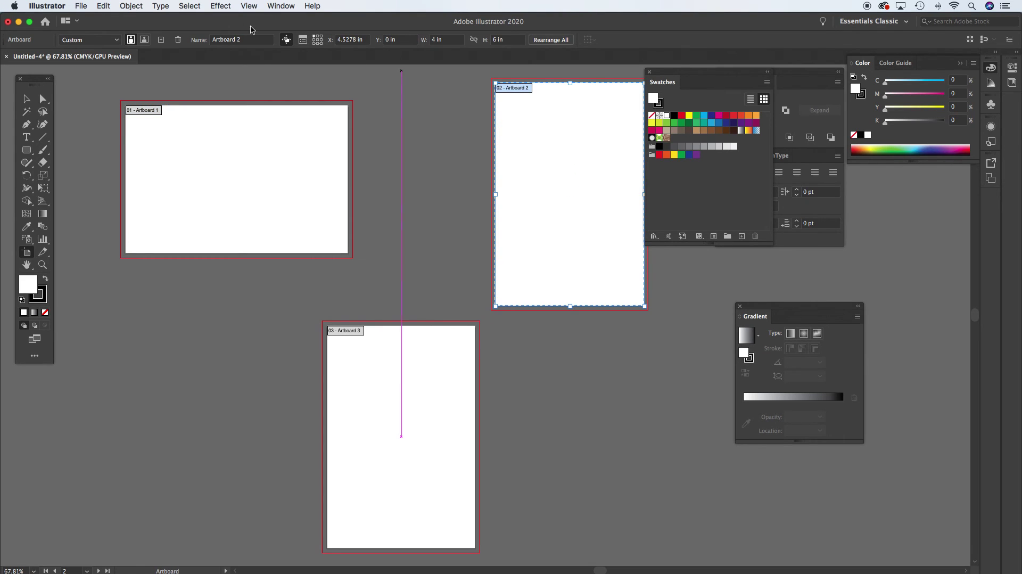
left_click(144, 40)
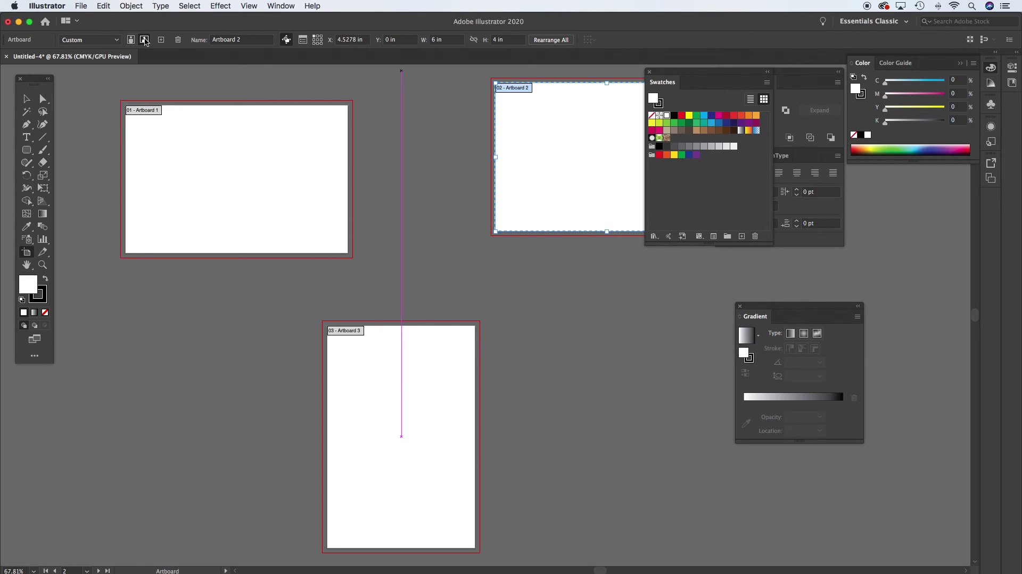
left_click_drag(568, 136, 486, 152)
left_click(396, 369)
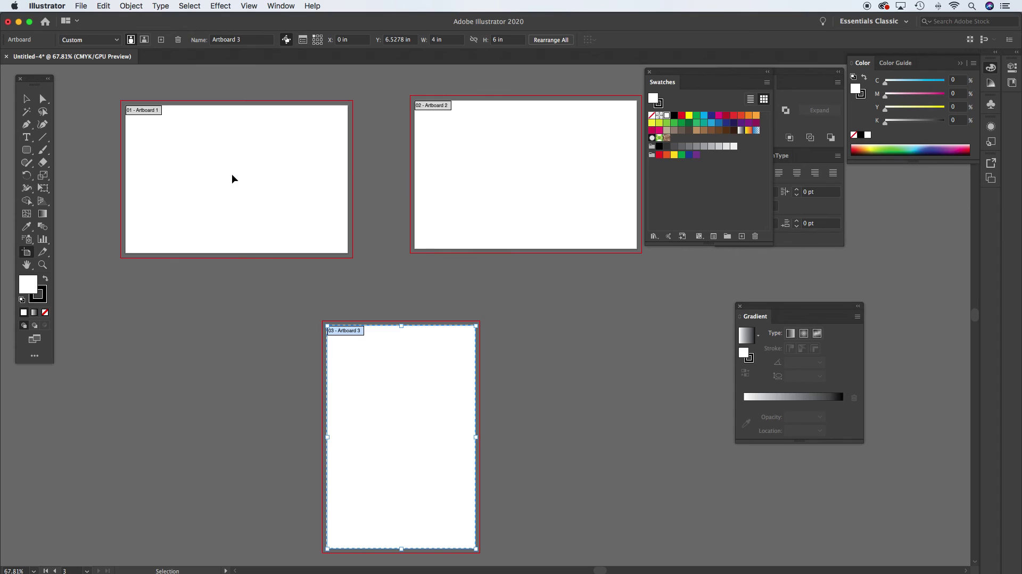
key("super+z")
key("super+z")
key("super+z")
key("super+z")
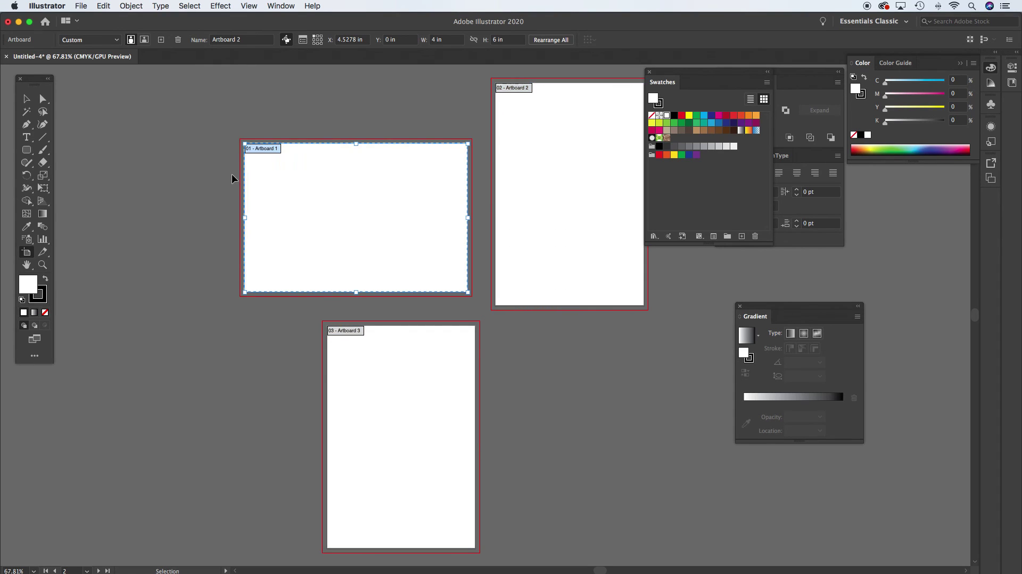
key("super+s")
key("Escape")
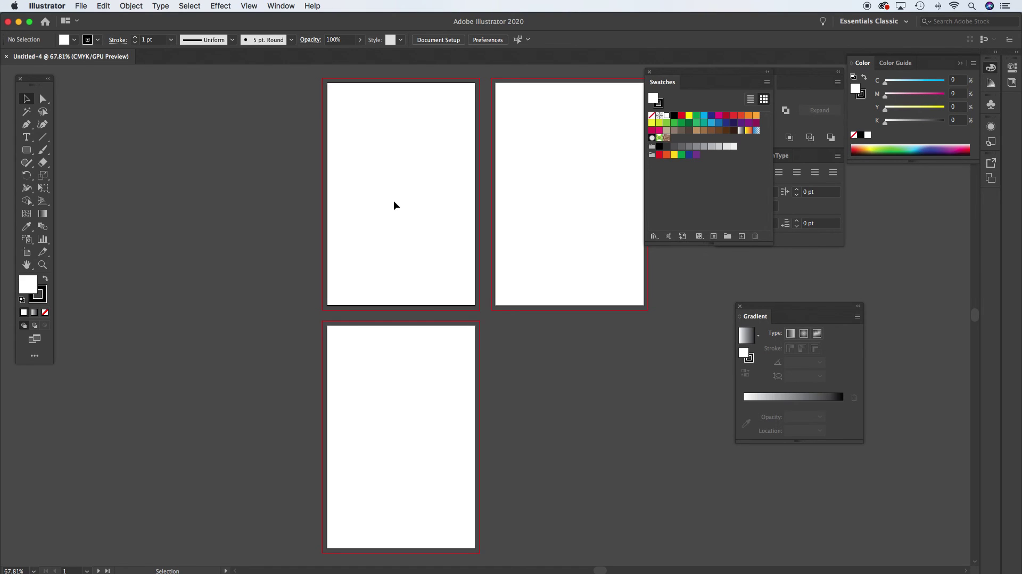
Start a new document from the Tabloid print preset and switch units from Points to Inches.
key("a")
key("super+n")
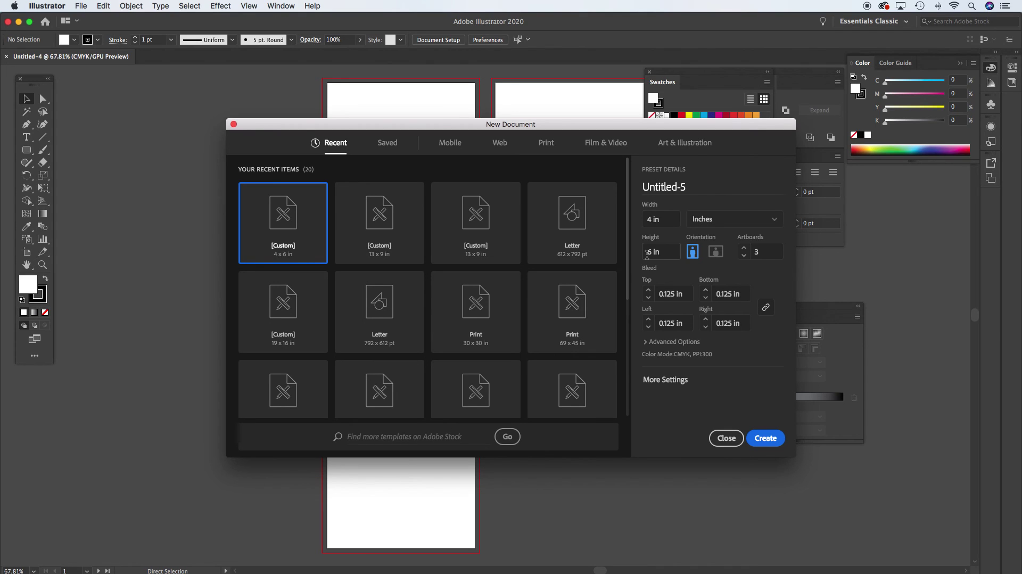
left_click(550, 143)
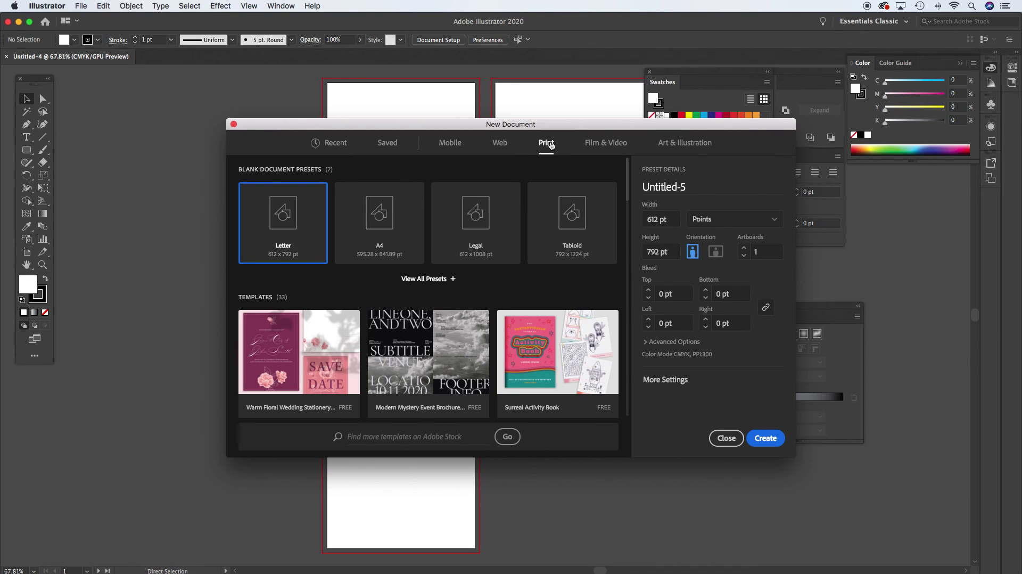
left_click(575, 224)
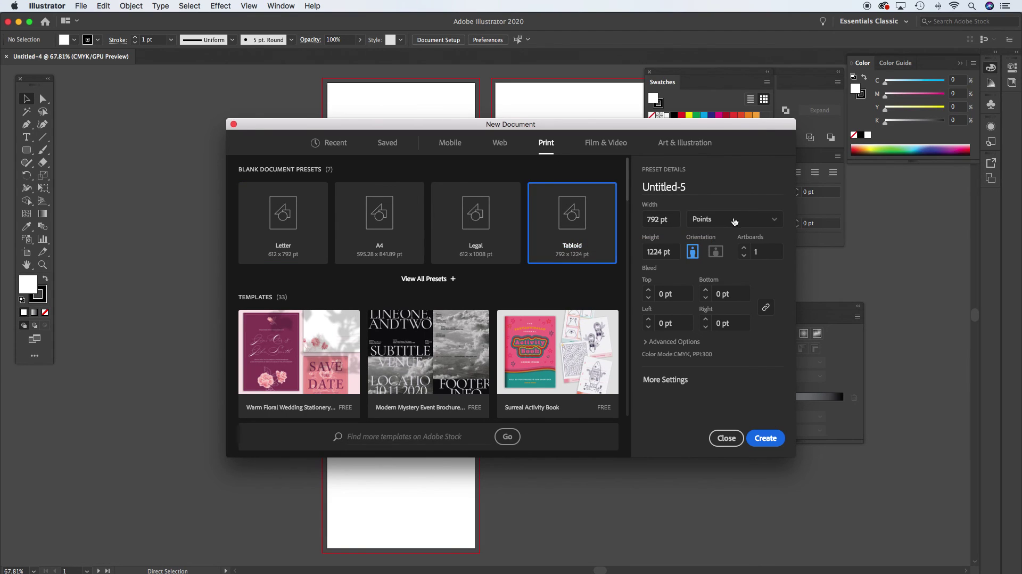
left_click(775, 221)
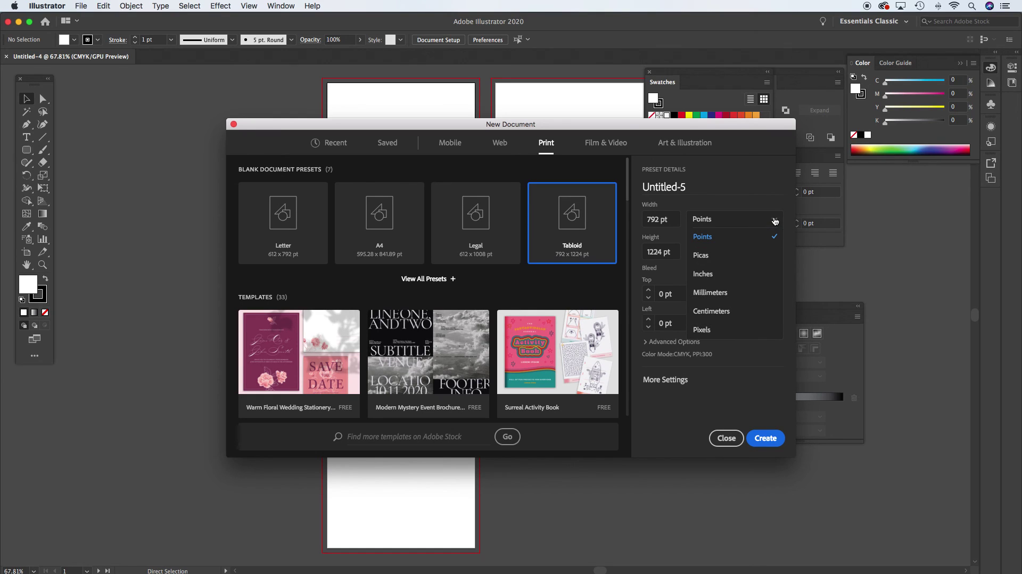
left_click(707, 275)
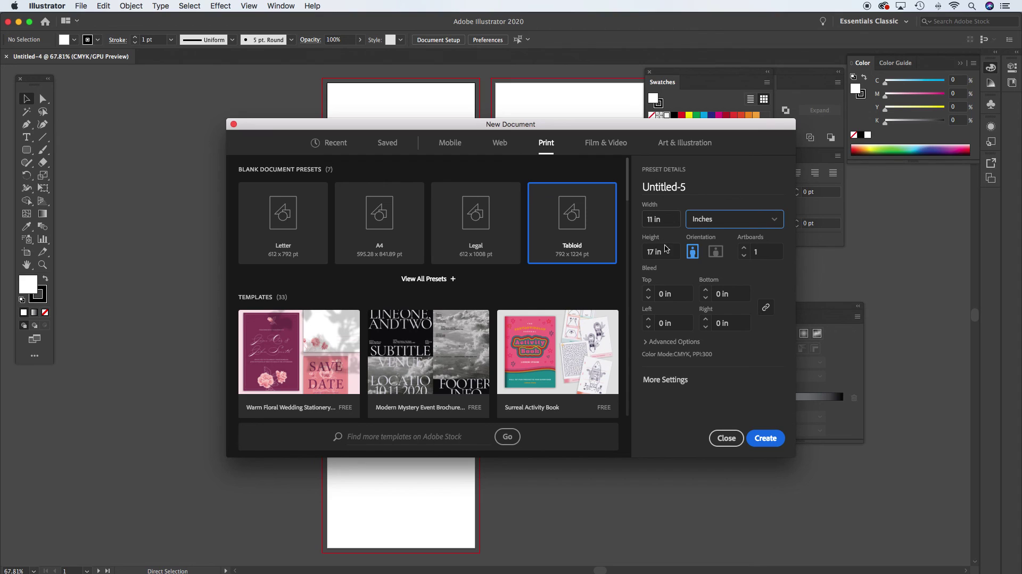
Move the New Document dialog aside to reach the Artboards setting for 2 artboards.
left_click_drag(646, 128, 500, 118)
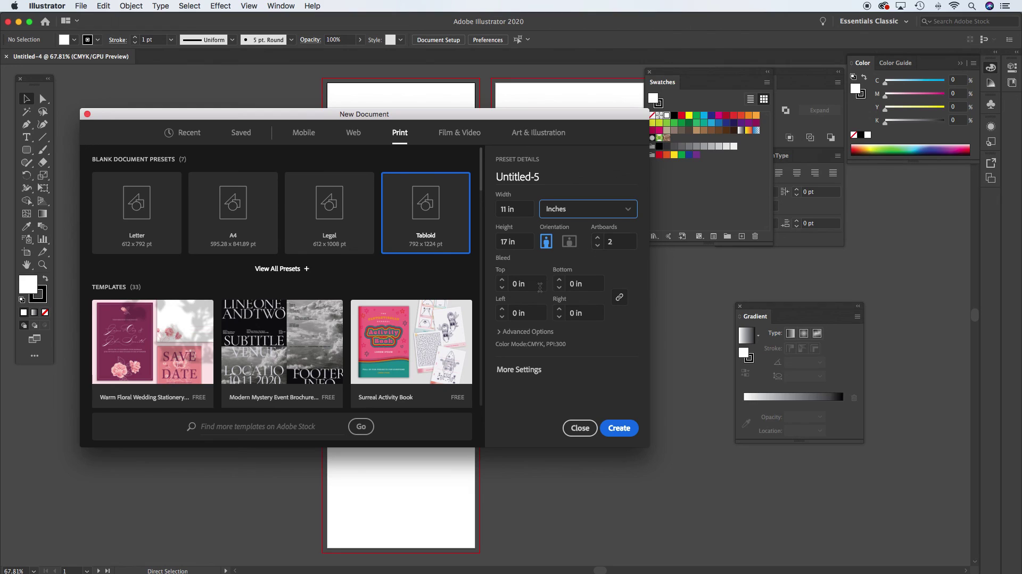
Apply a linked 0.125 in bleed and create the 11 × 17 in two-artboard poster.
left_click(504, 282)
left_click(621, 430)
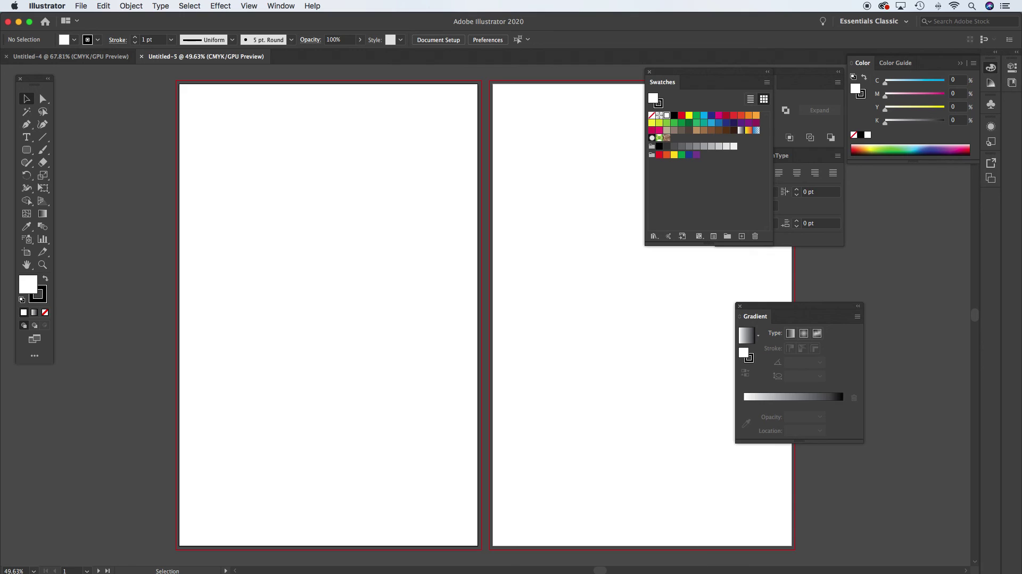
Switch to Photoshop and open THS_instagram_template.psd from the Desktop.
mouse_move(796, 569)
left_click(742, 555)
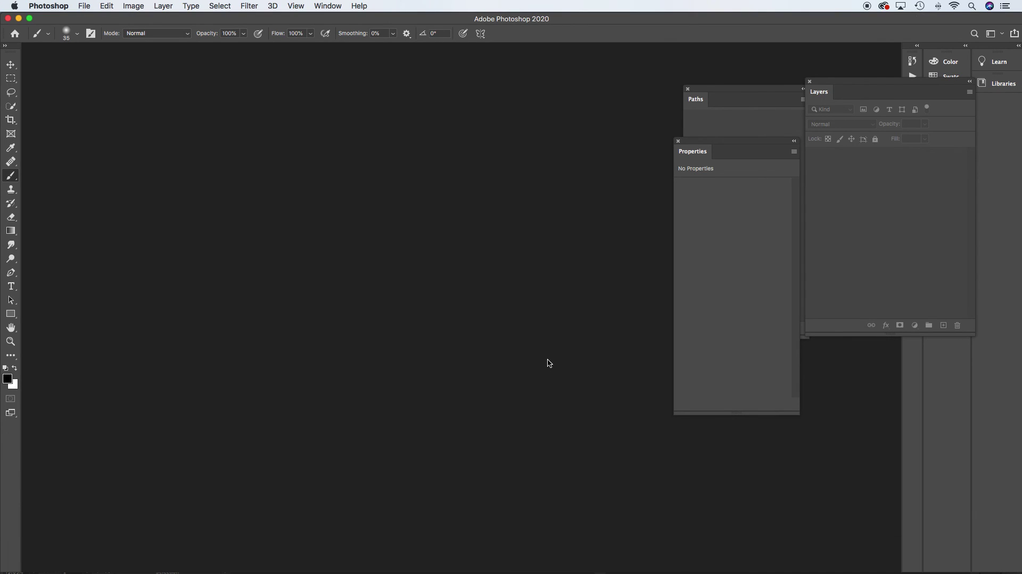
key("super+o")
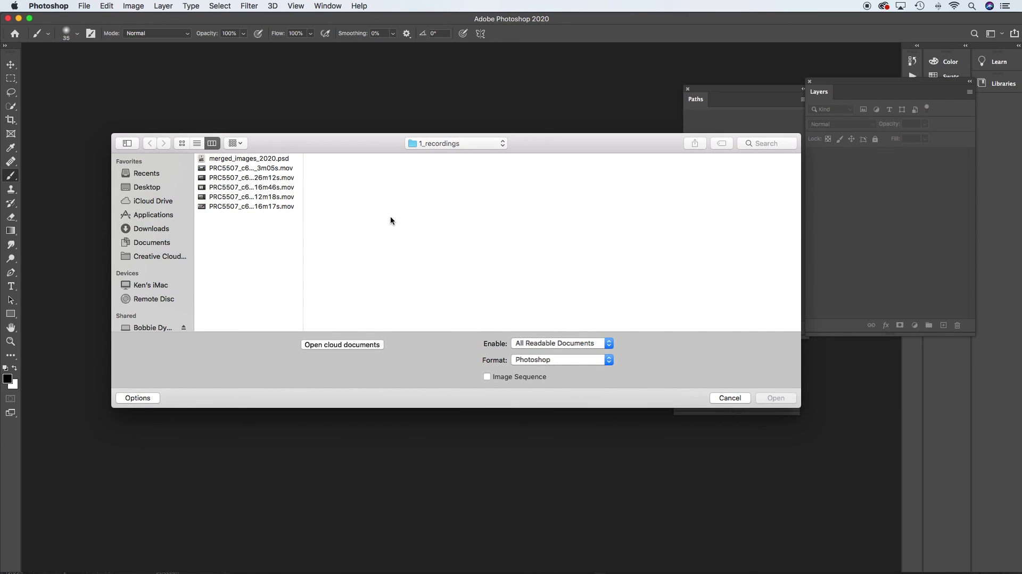
key("super+shift+d")
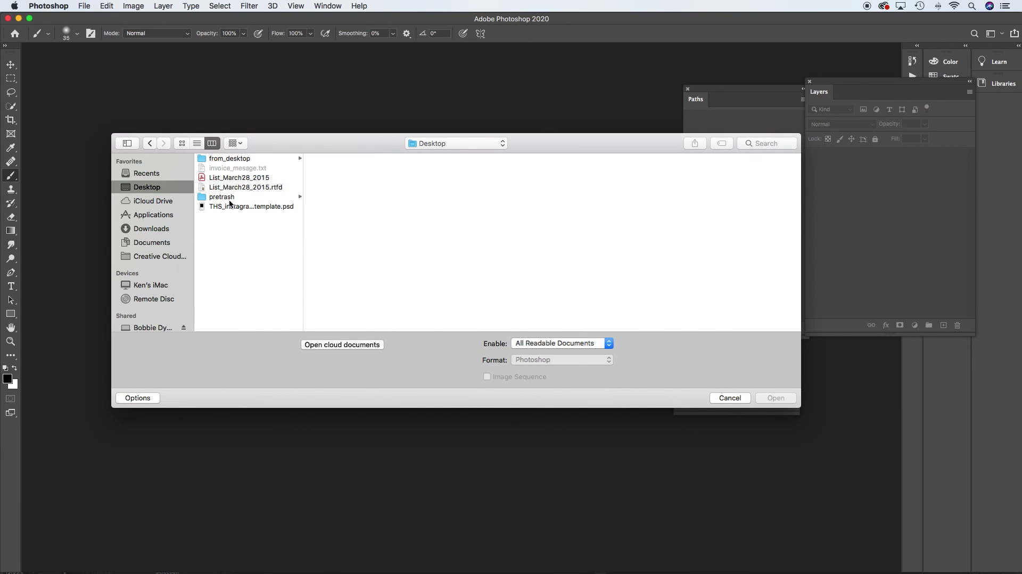
left_click(219, 207)
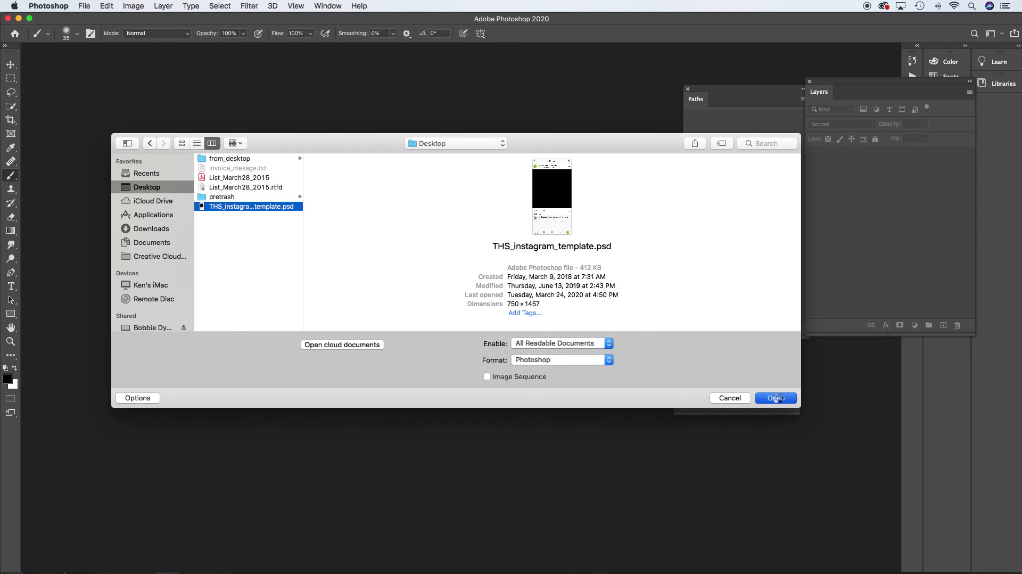
left_click(775, 398)
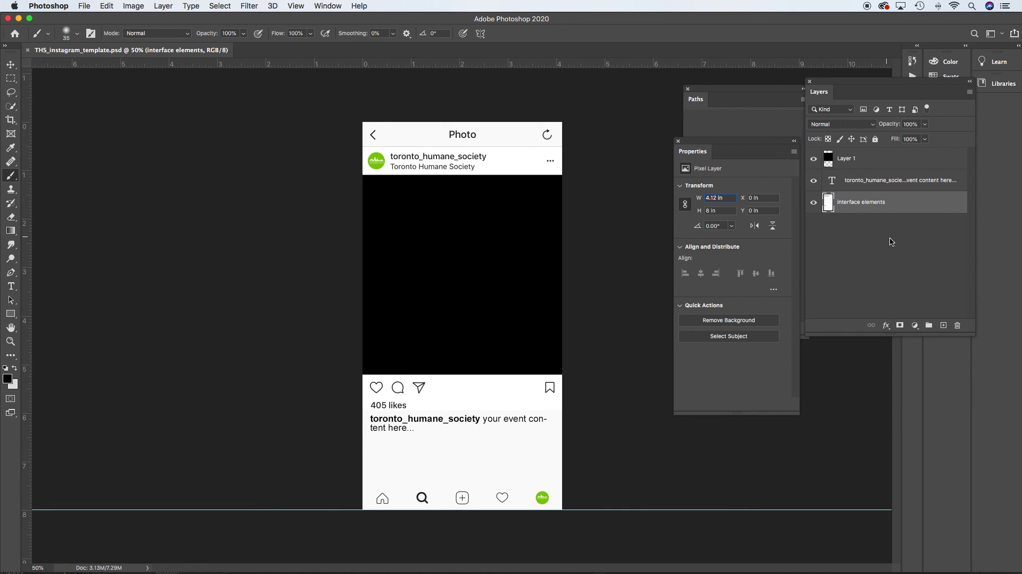
Deselect the Interface elements layer and dock the Layers panel beside the canvas.
left_click(887, 262)
left_click_drag(831, 86, 606, 128)
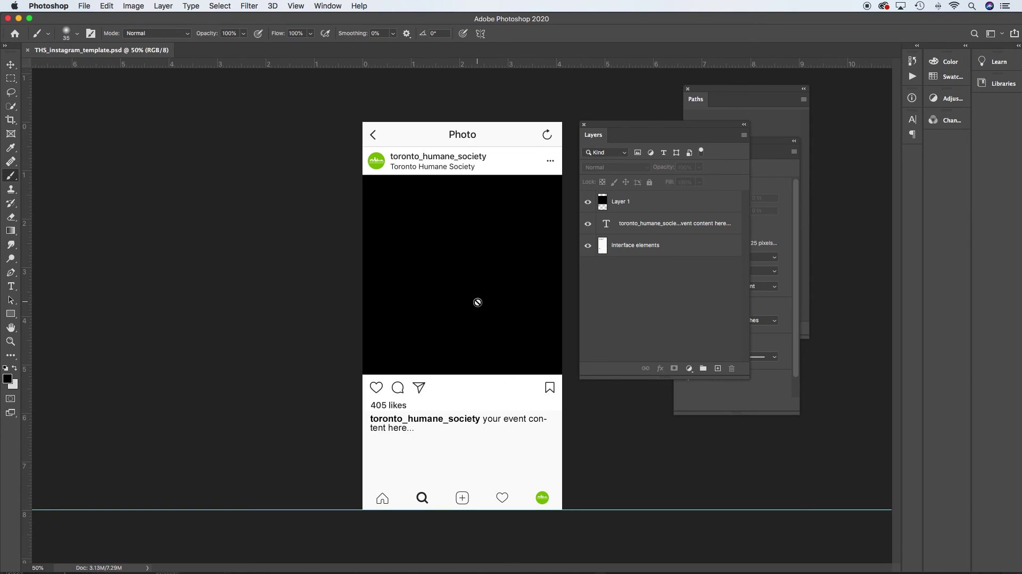
Replace the caption's 'your event content here...' placeholder with typed test text.
double_click(607, 227)
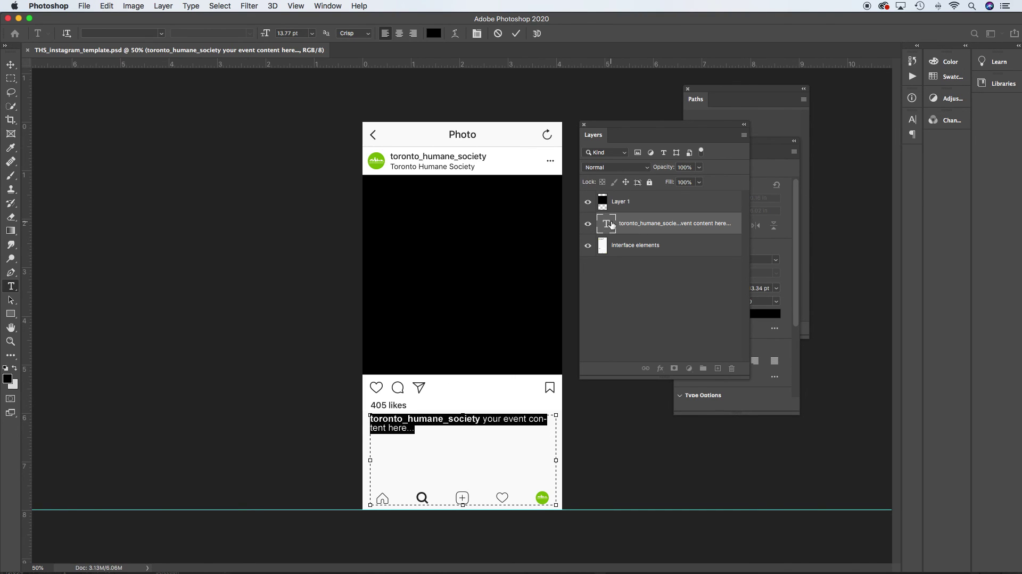
left_click(471, 421)
left_click_drag(483, 421, 519, 434)
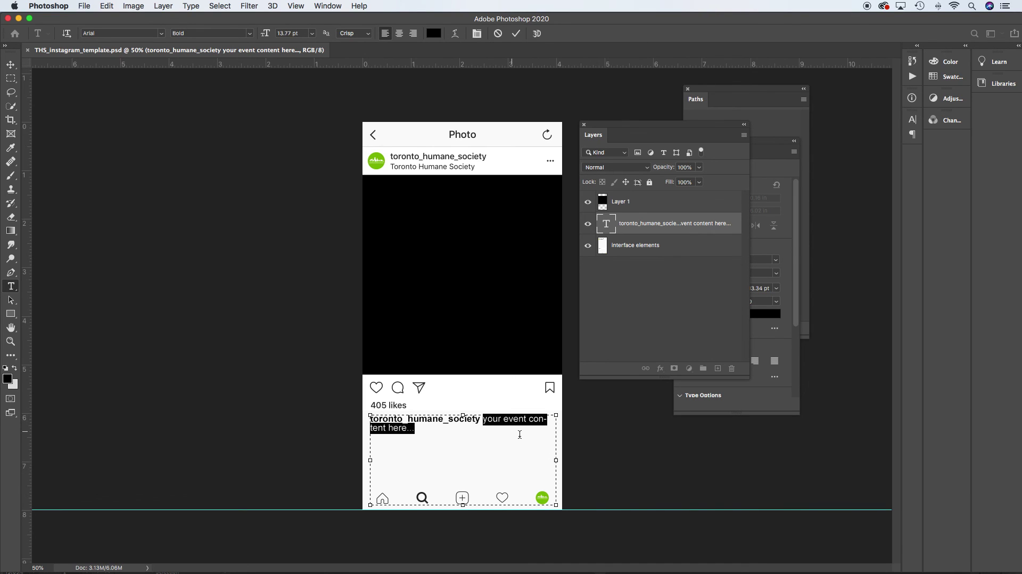
type("ueopuqweopfu")
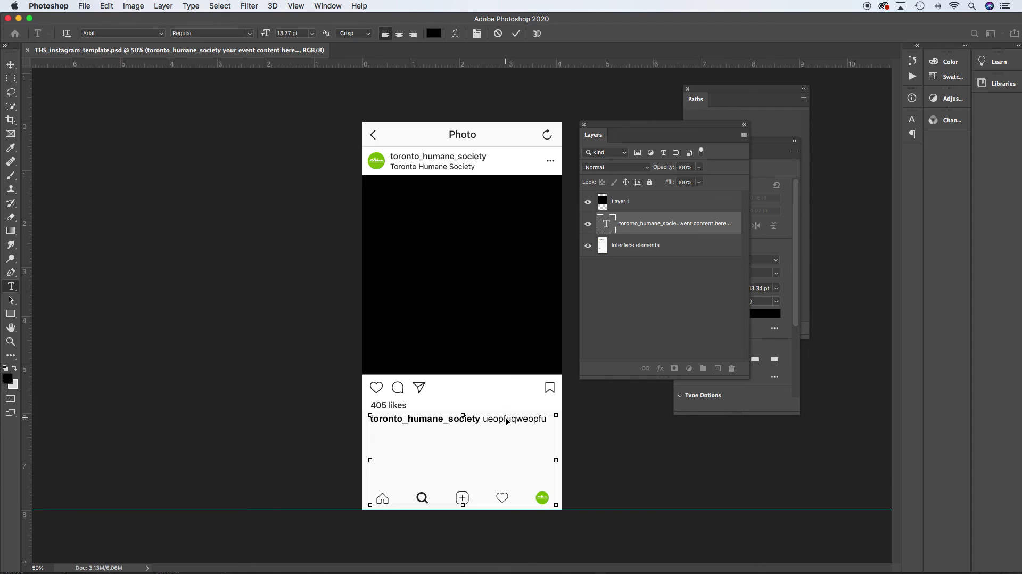
key("BackSpace")
mouse_move(678, 554)
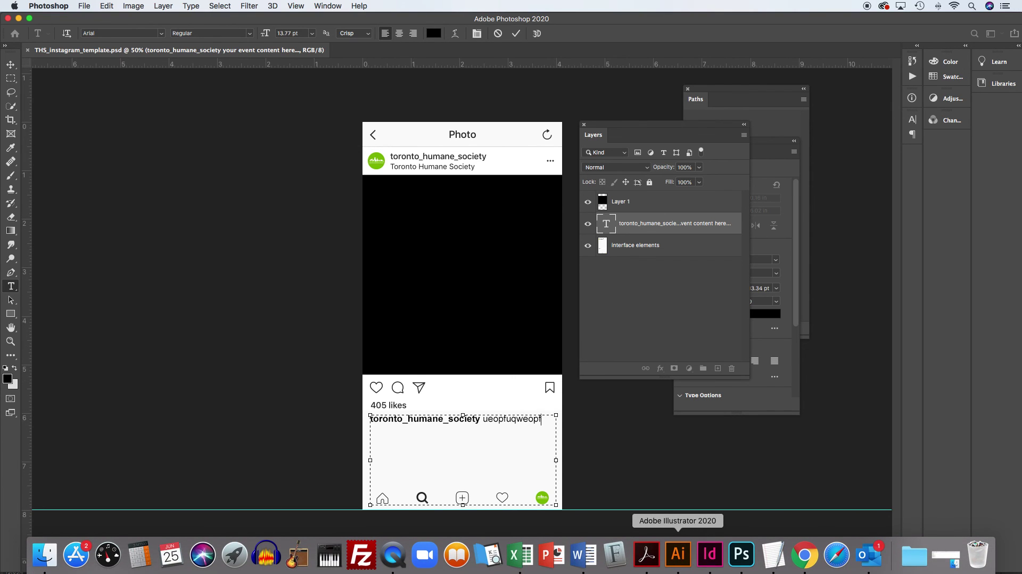